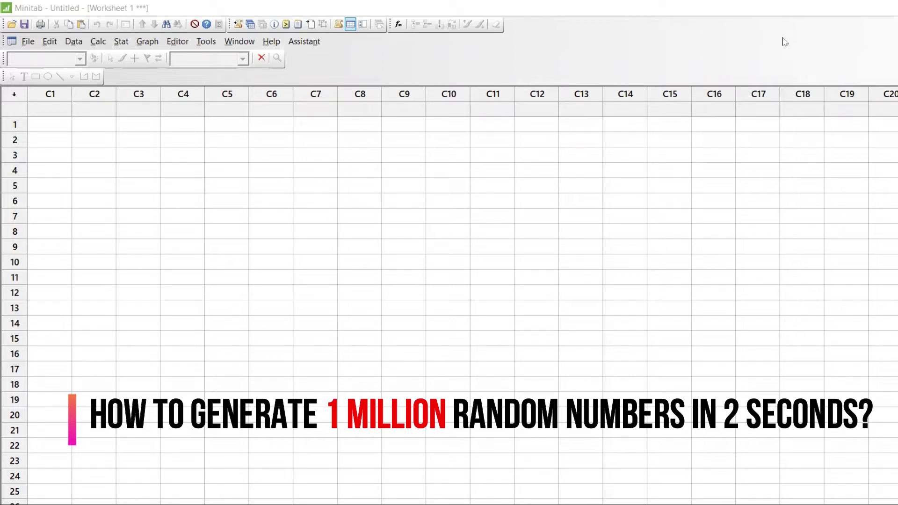
Step: Enter the column names Exam1, Exam2 and Exam3 into the C1–C3 header cells
left_click(62, 106)
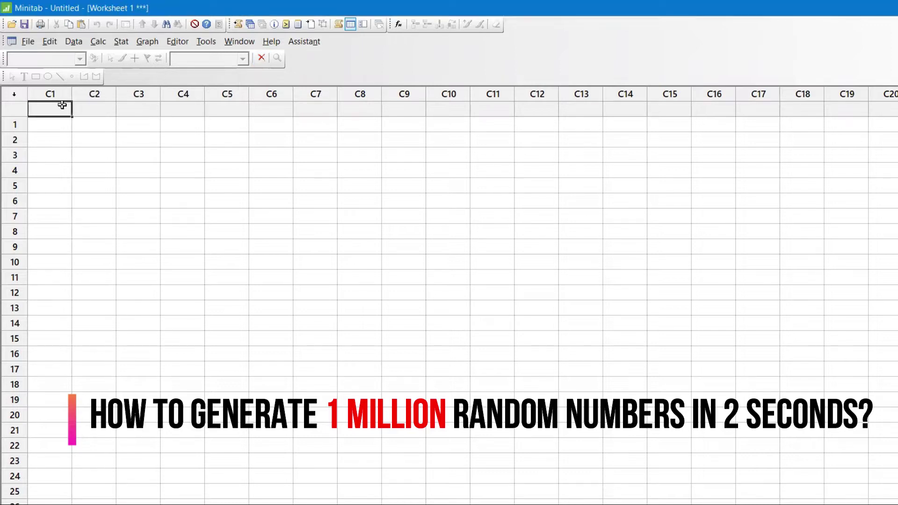
type("Ex")
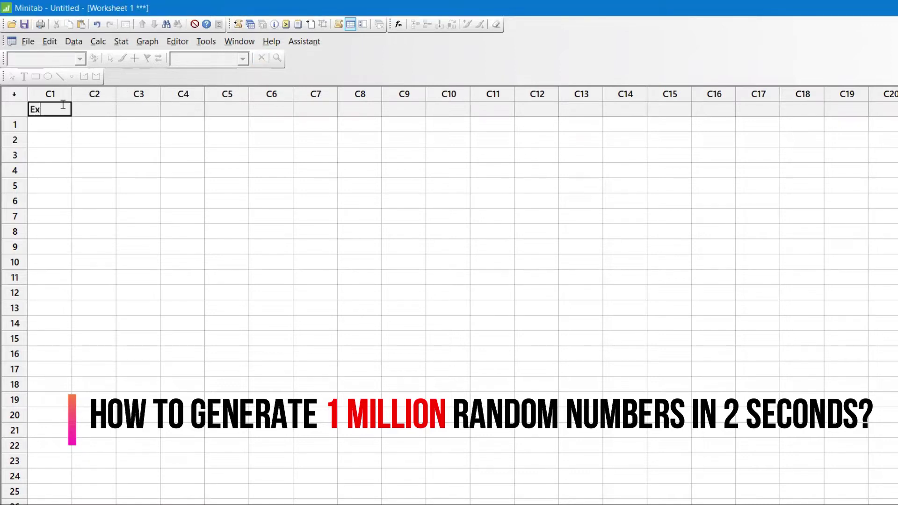
type("am1")
key("Tab")
type("Exa")
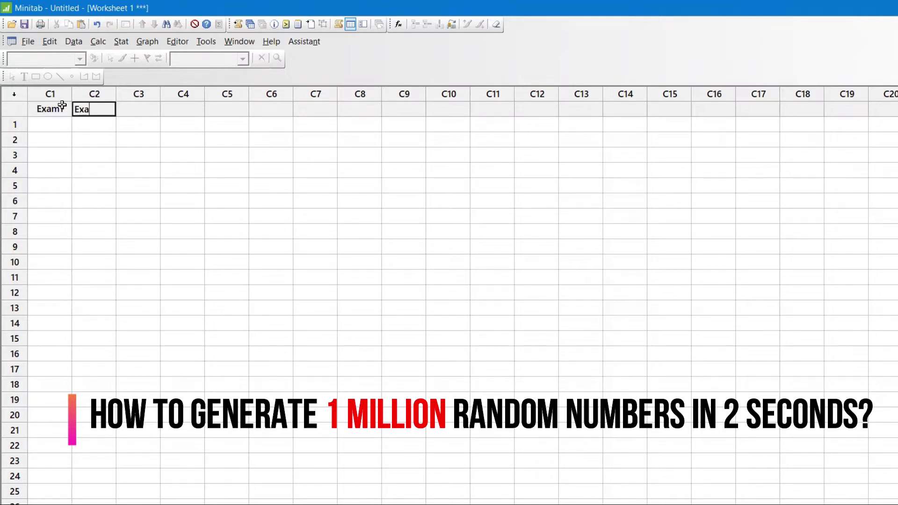
type("m2")
key("Tab")
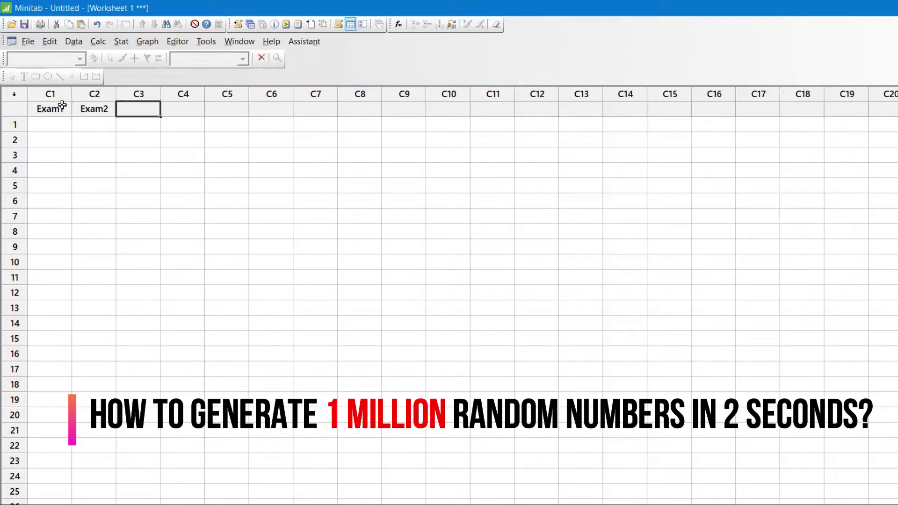
type("Exam3")
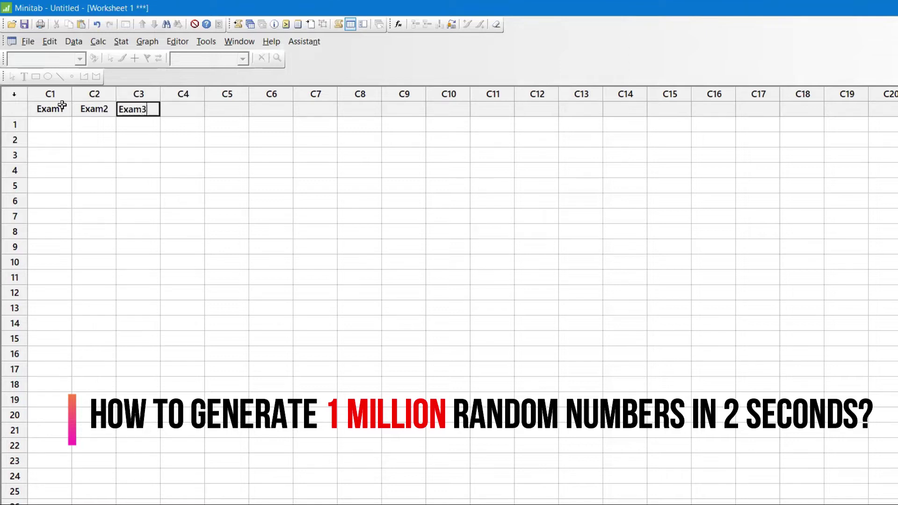
key("Return")
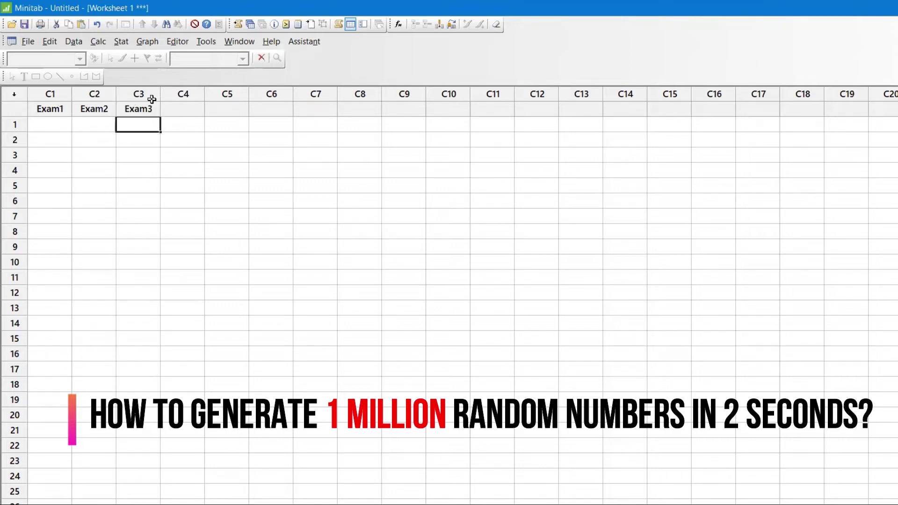
Step: Open Calc > Random Data > Normal to generate normally distributed random data
left_click(97, 42)
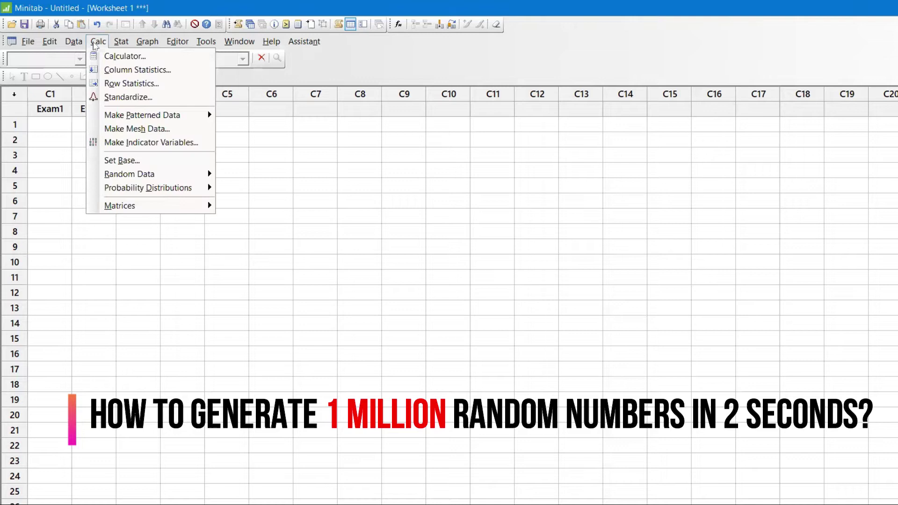
mouse_move(126, 178)
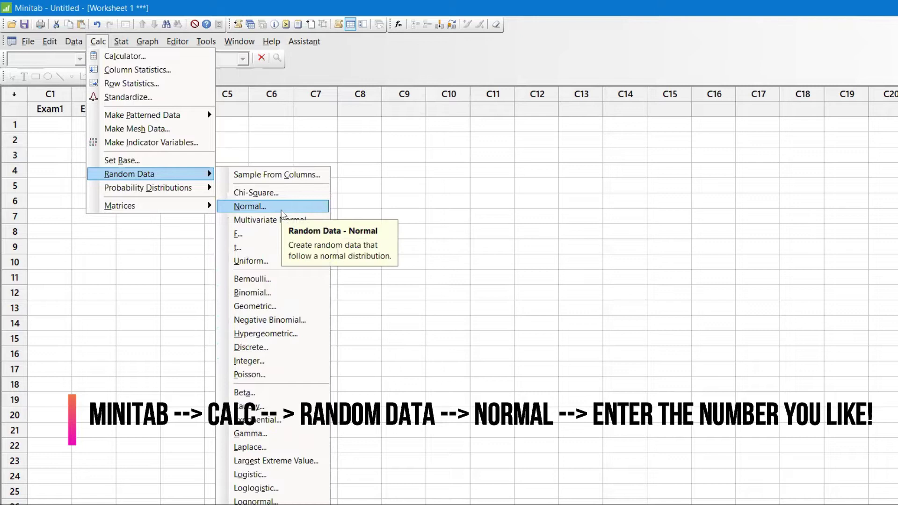
left_click(281, 209)
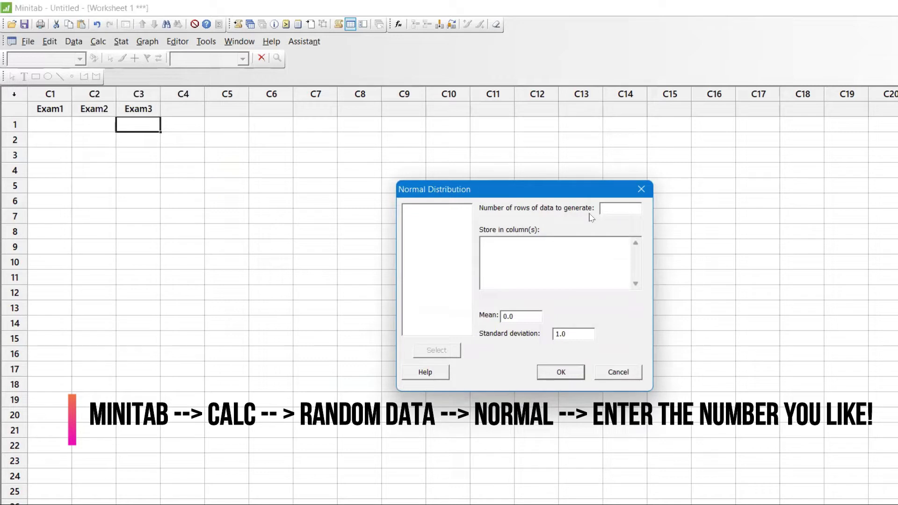
Step: Generate 5 random normal values with mean 0 and standard deviation 1 into Exam1
type("5")
left_click(591, 251)
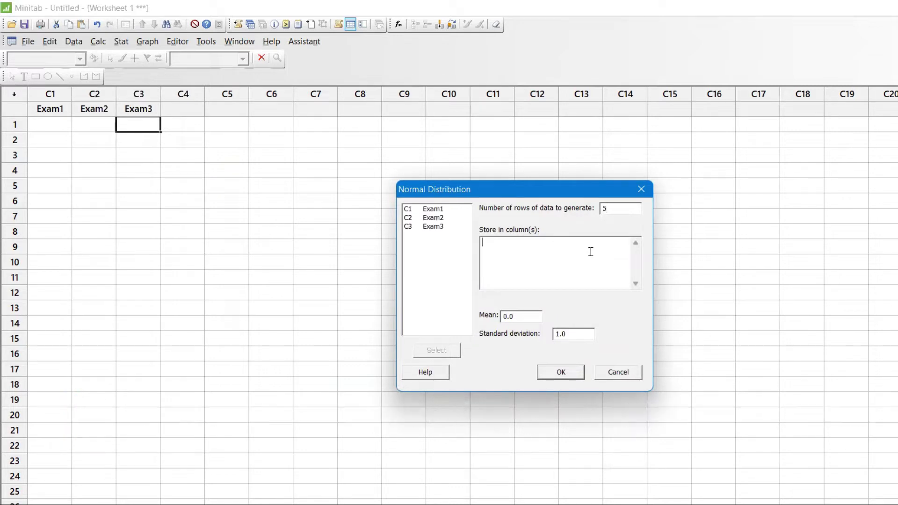
double_click(445, 209)
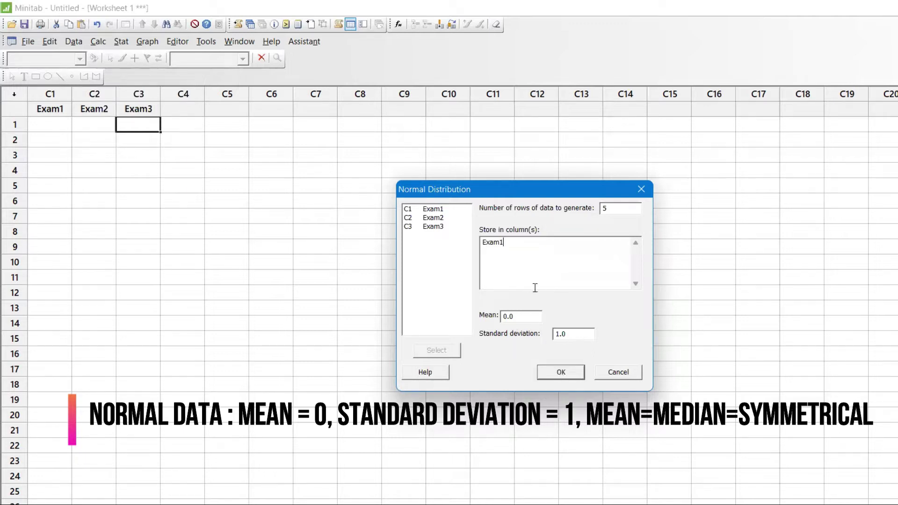
left_click(563, 374)
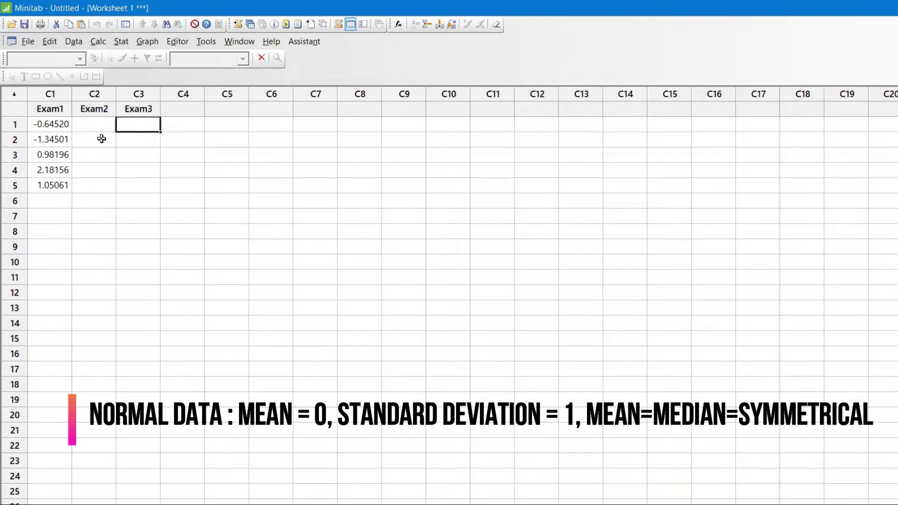
Step: Generate 50 standard normal random values into Exam2
key("ctrl+e")
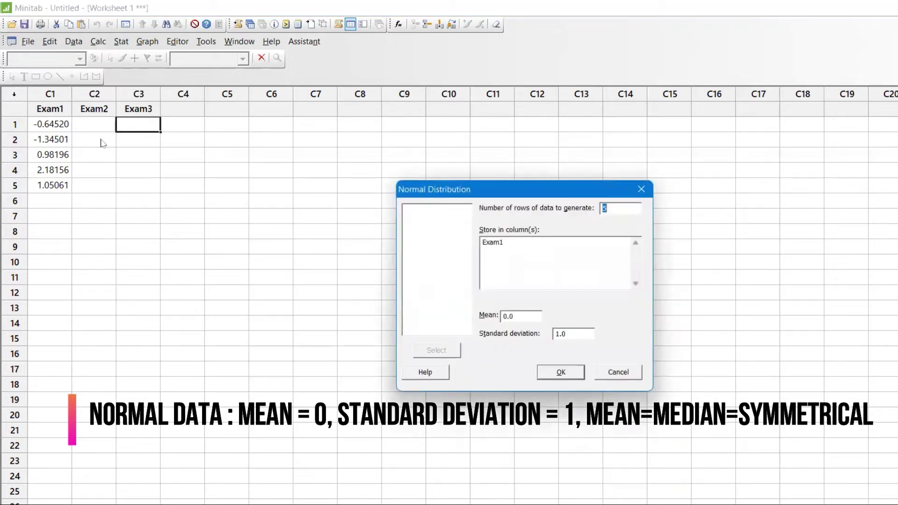
type("50")
left_click(556, 255)
type("Exam1")
key("BackSpace")
type("2")
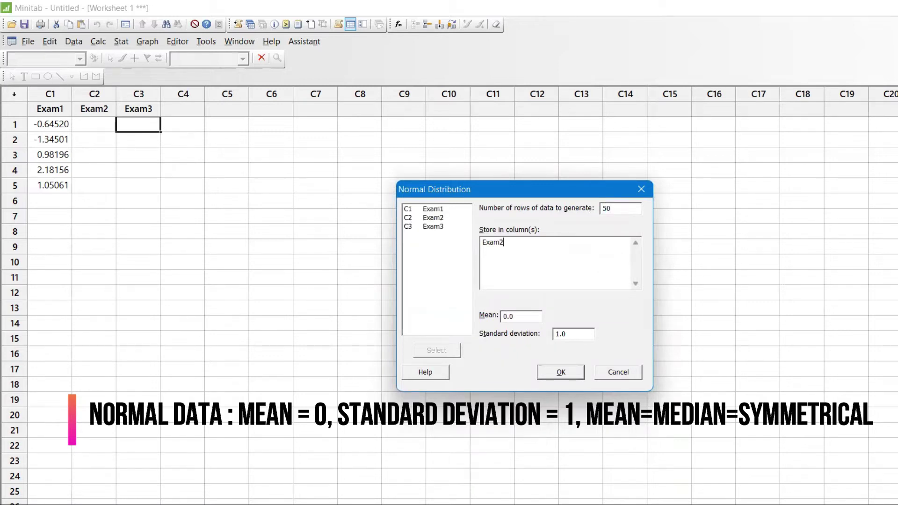
left_click(441, 211)
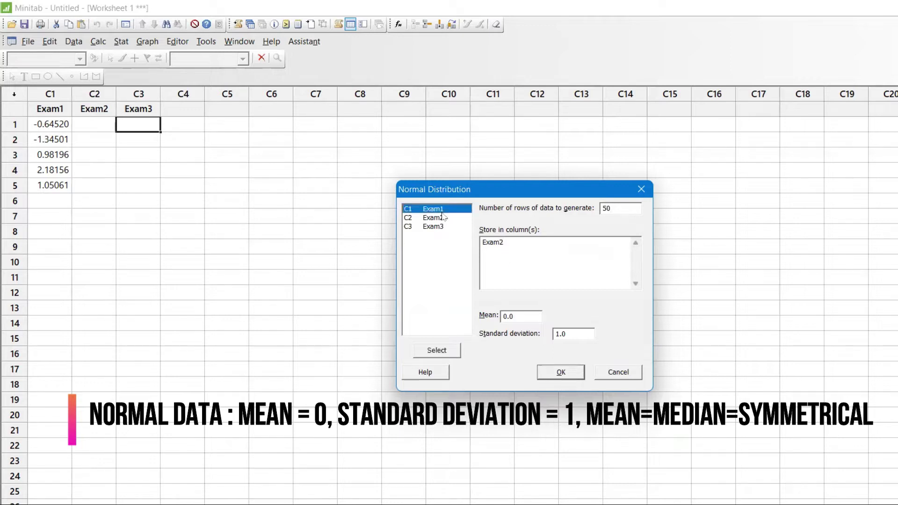
left_click(565, 371)
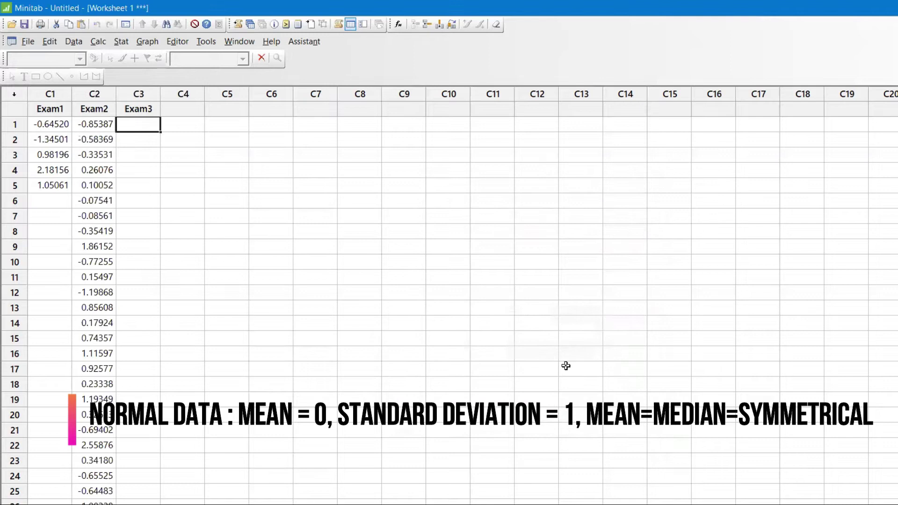
Step: Browse the Exam2 column to check its 50 values, down to row 50
left_click(102, 157)
key("Down")
key("Down")
key("Down")
key("Down")
key("Down")
key("Down")
key("Down")
key("Down")
key("Down")
key("Down")
key("Down")
key("Down")
key("Down")
key("Down")
key("Down")
key("Down")
key("Down")
key("Down")
key("Down")
key("Down")
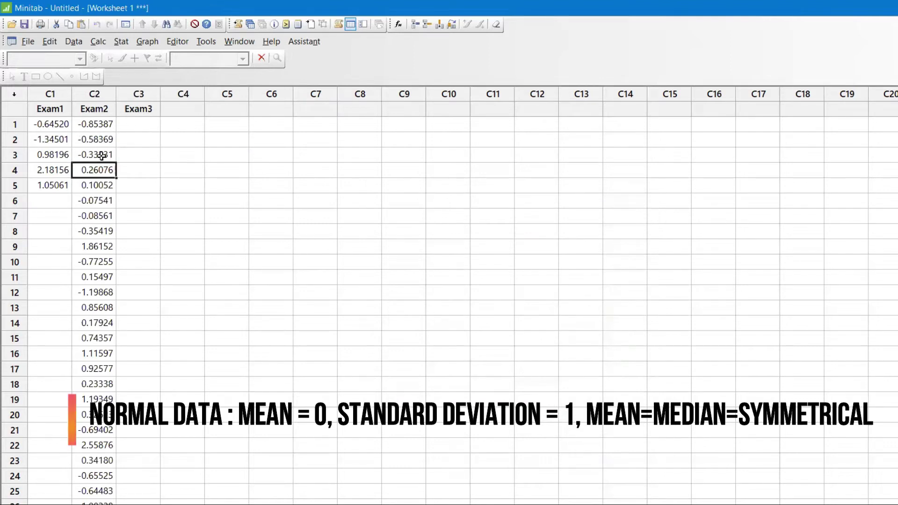
key("Down")
key("Down")
key("Down")
key("Down")
key("Down")
key("Down")
key("Down")
key("Down")
key("Down")
key("Down")
key("Down")
key("Down")
key("Down")
key("Down")
key("Down")
key("Down")
key("Down")
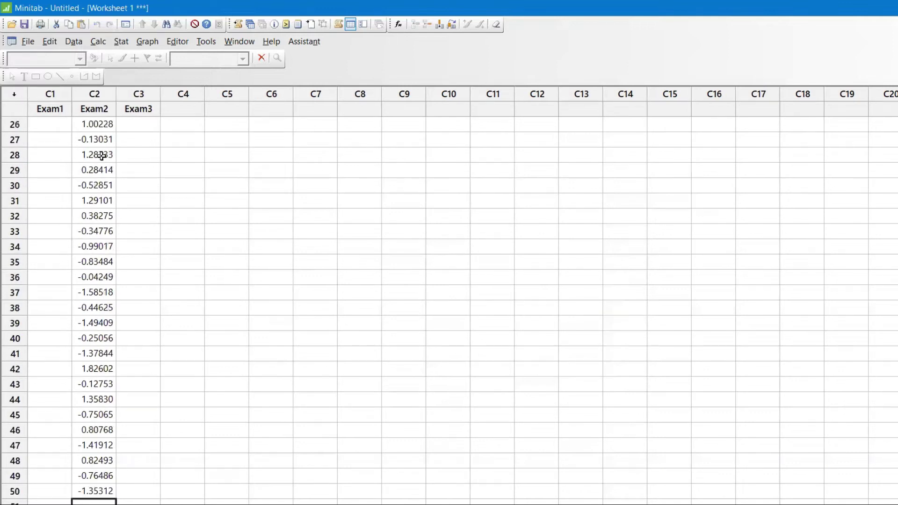
key("Up")
key("Up")
key("Up")
key("Up")
key("Up")
key("Up")
key("Up")
key("Up")
key("Up")
key("Up")
key("Up")
key("Up")
key("Up")
key("Up")
key("Up")
key("Up")
key("Up")
key("Up")
key("Up")
key("Up")
key("Up")
key("Up")
key("Up")
key("Up")
key("Up")
key("Up")
key("Up")
key("Up")
key("Up")
key("Up")
key("Up")
key("Up")
key("Up")
key("Up")
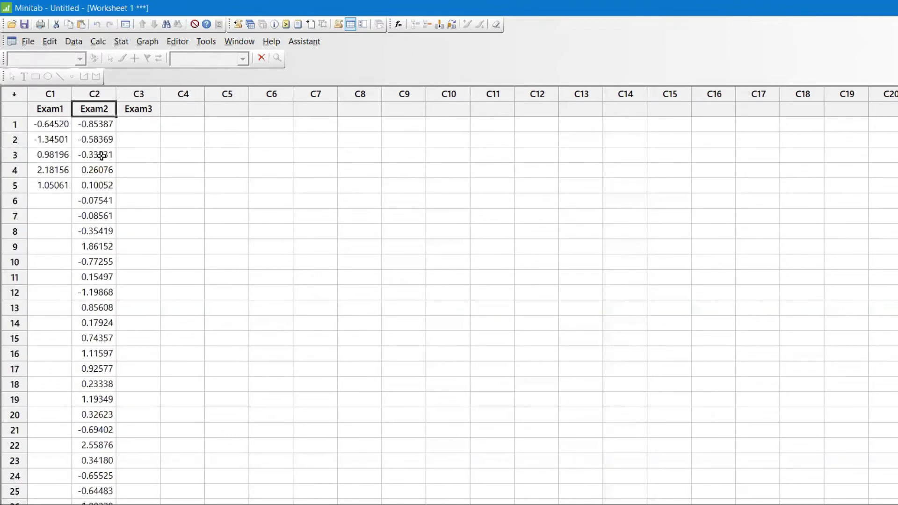
Step: Generate 1000000 standard normal random values into Exam3
key("ctrl+e")
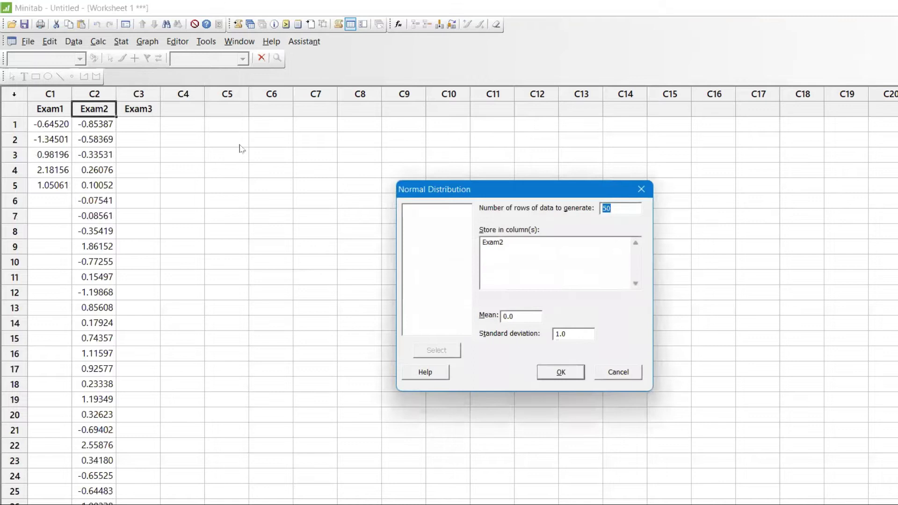
left_click(614, 210)
key("BackSpace")
key("BackSpace")
type("1000000")
left_click(615, 242)
key("BackSpace")
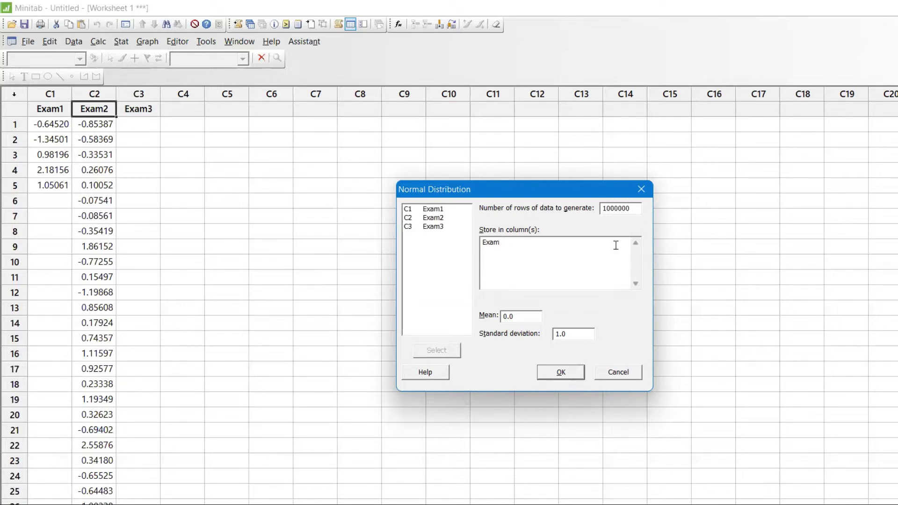
type("3")
left_click(557, 371)
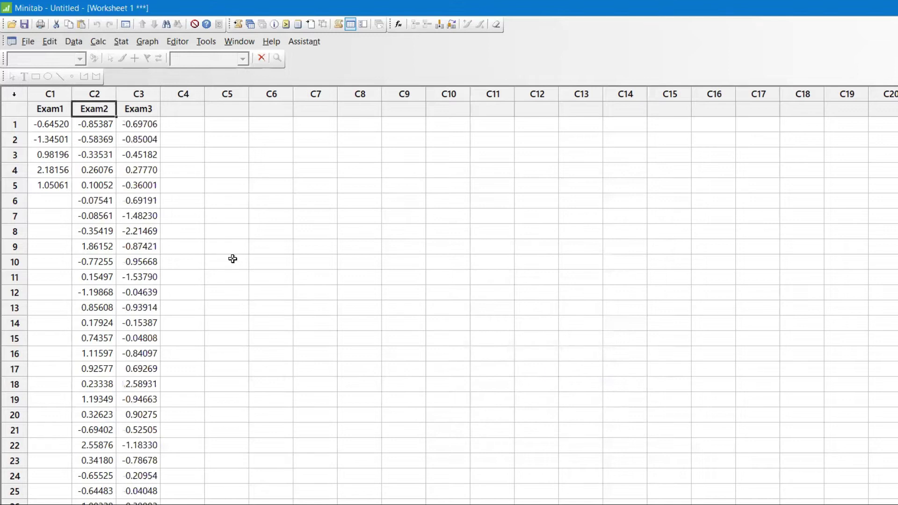
left_click(139, 238)
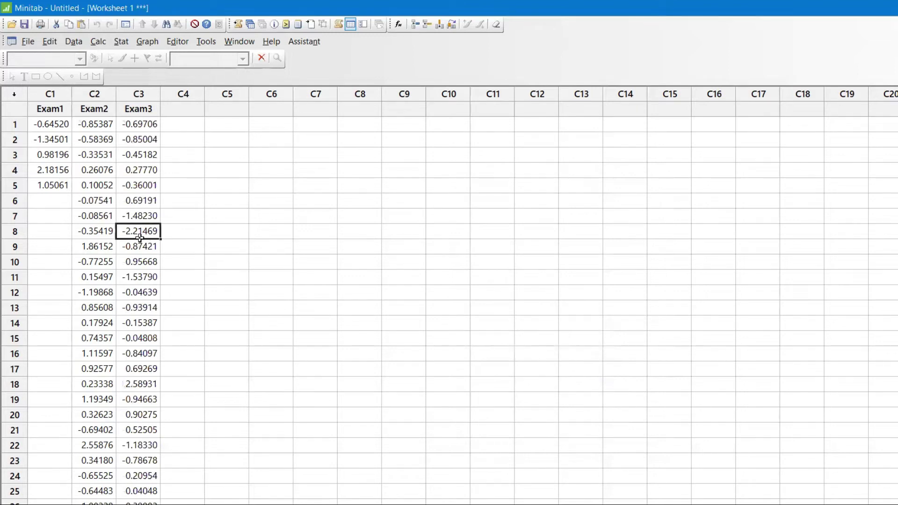
key("Down")
key("Down")
key("Down")
key("Down")
key("Down")
key("Down")
key("Down")
key("Down")
key("Down")
key("Down")
key("Down")
key("Down")
key("Down")
key("Down")
key("Down")
key("Down")
key("Down")
key("Down")
key("Down")
key("Down")
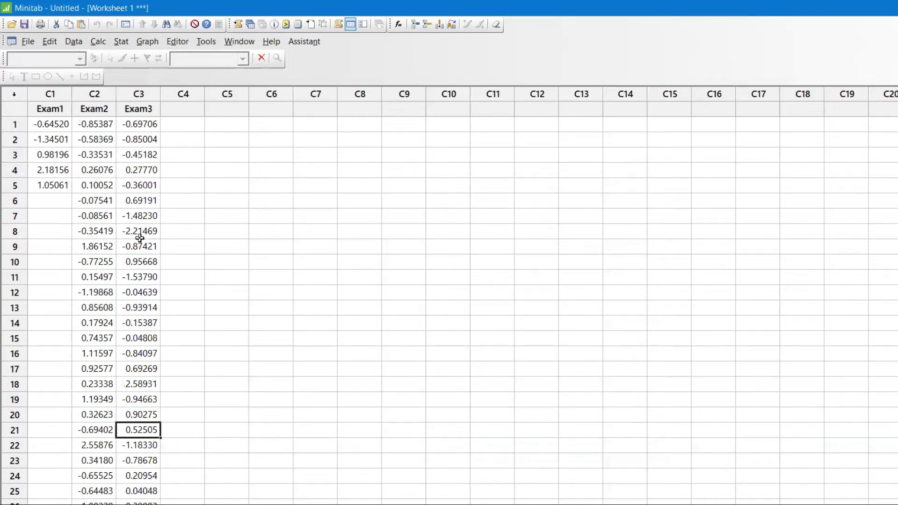
key("Down")
key("Down")
key("Down")
key("Down")
key("Down")
key("Down")
key("Down")
key("Down")
key("Down")
key("Down")
key("Down")
key("Down")
key("Down")
key("Down")
key("Down")
key("Down")
key("Down")
key("Down")
key("Down")
key("Down")
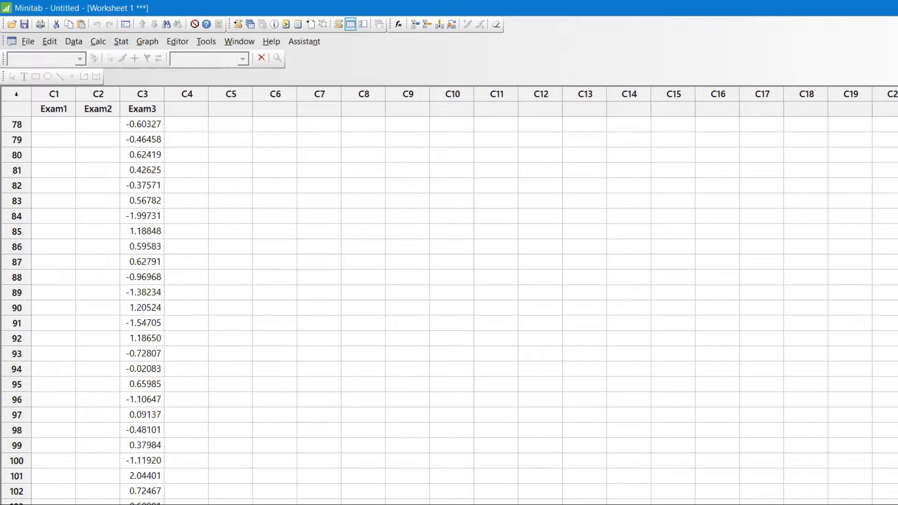
key("Down")
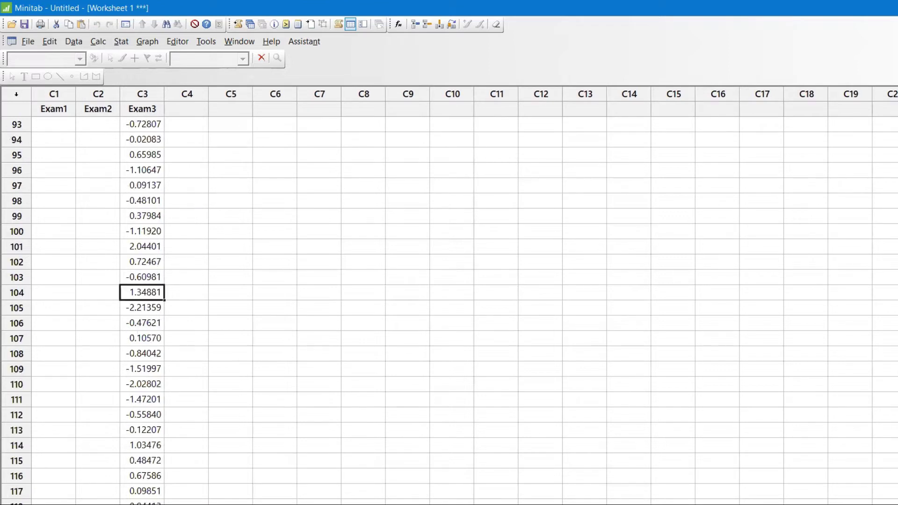
scroll(449, 309, "up", 1)
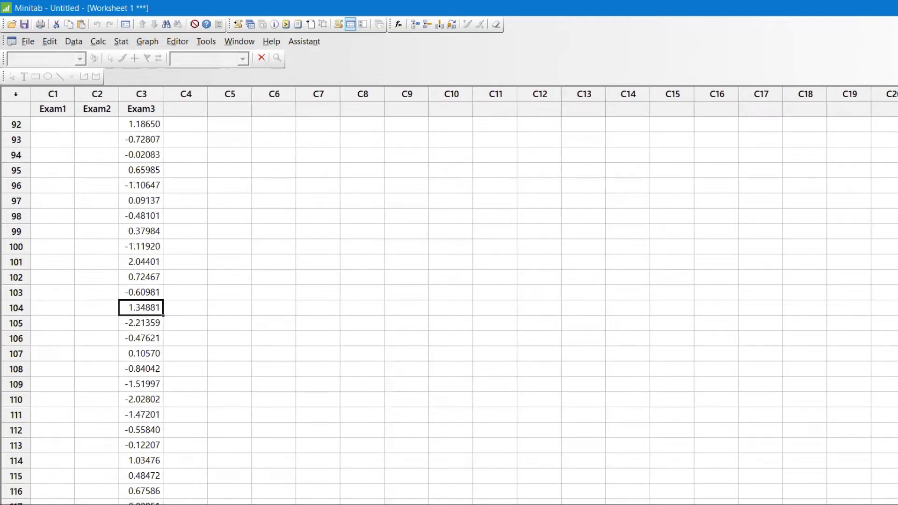
scroll(449, 309, "up", 6)
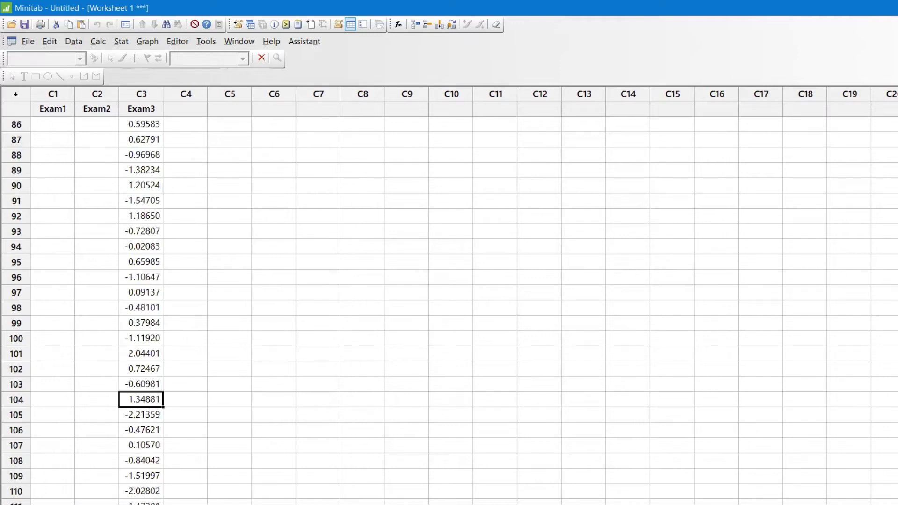
left_click(131, 202)
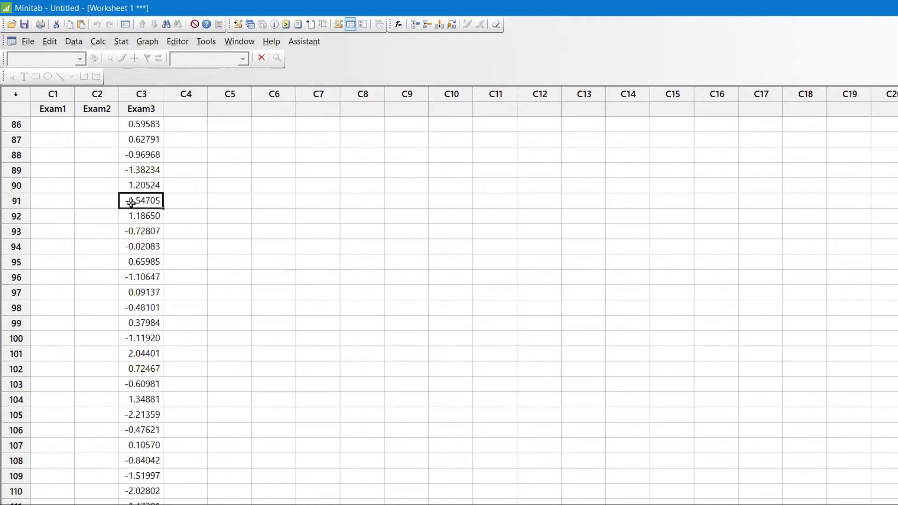
scroll(131, 202, "up", 10)
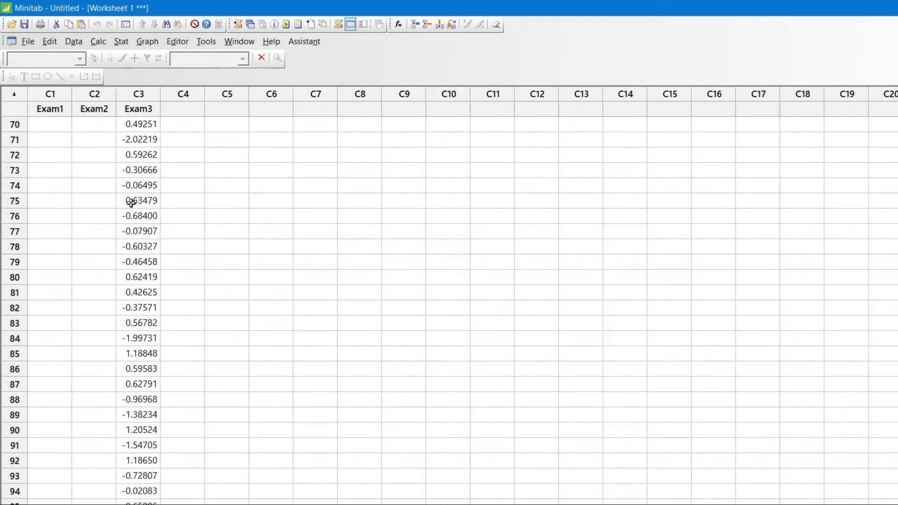
scroll(131, 202, "up", 19)
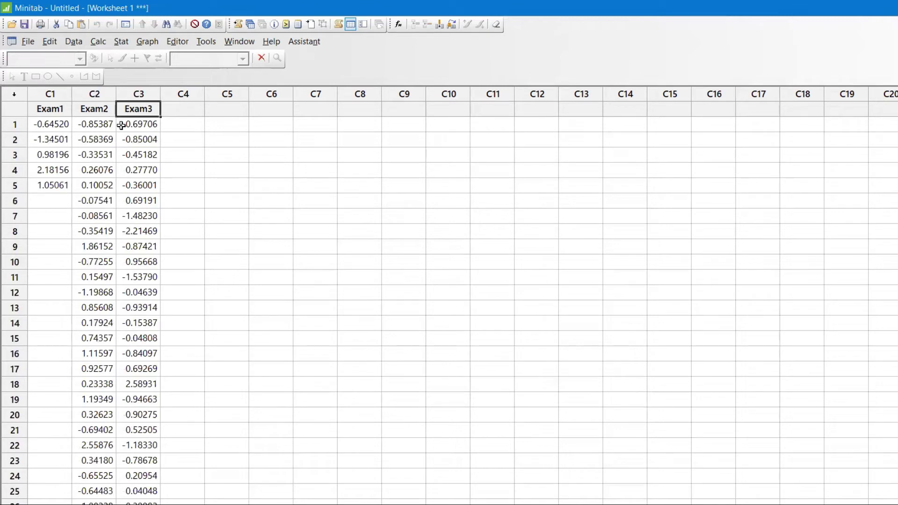
Step: Set up a Graphical Summary with Exam1, Exam2 and Exam3 as variables at 95.0 confidence
left_click(127, 42)
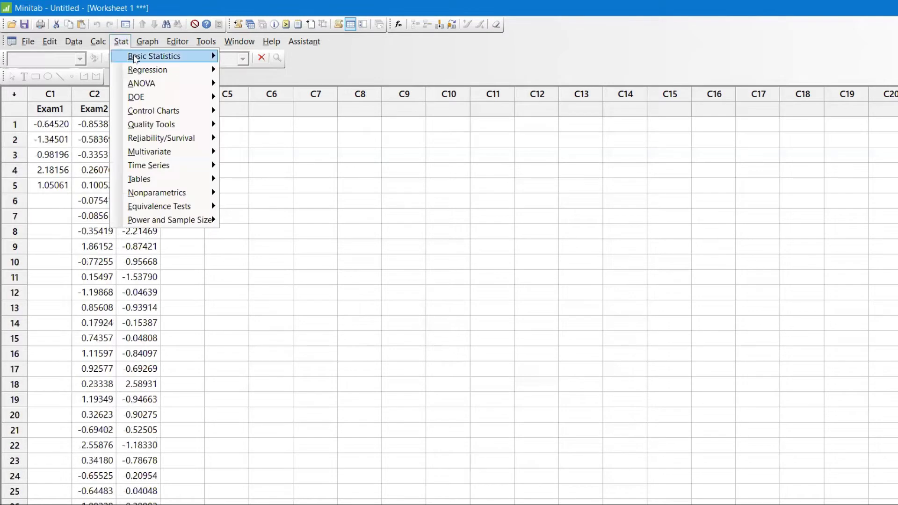
mouse_move(154, 56)
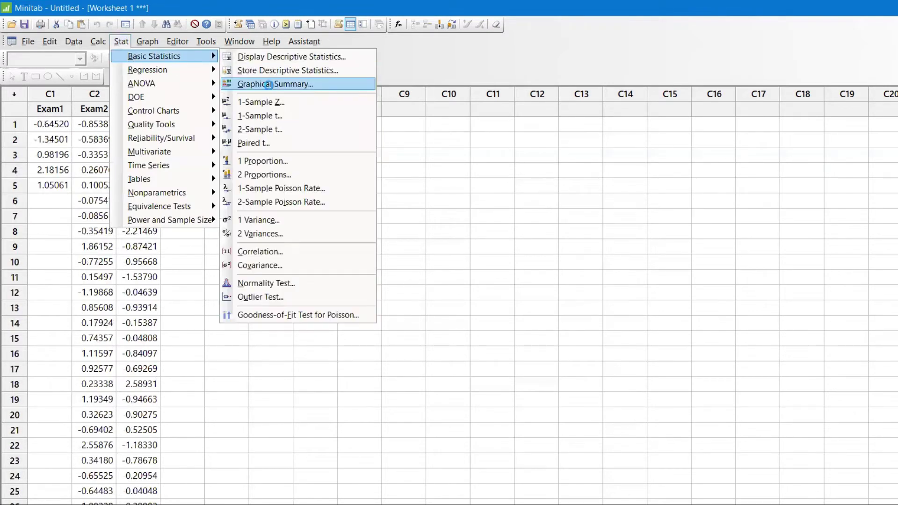
left_click(271, 85)
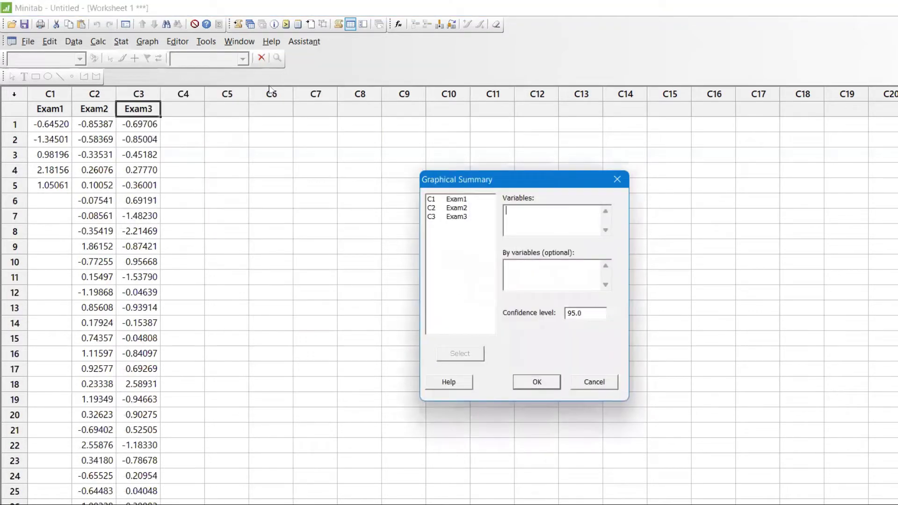
double_click(461, 200)
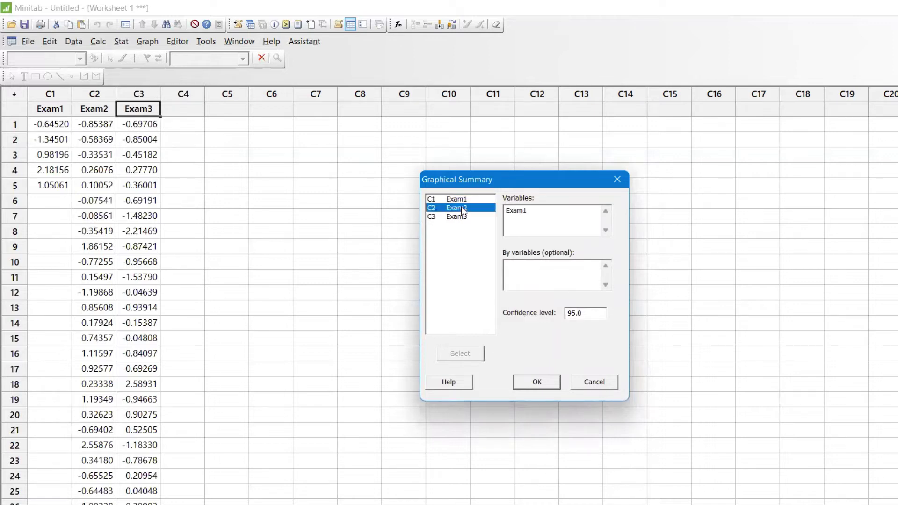
double_click(462, 209)
double_click(462, 217)
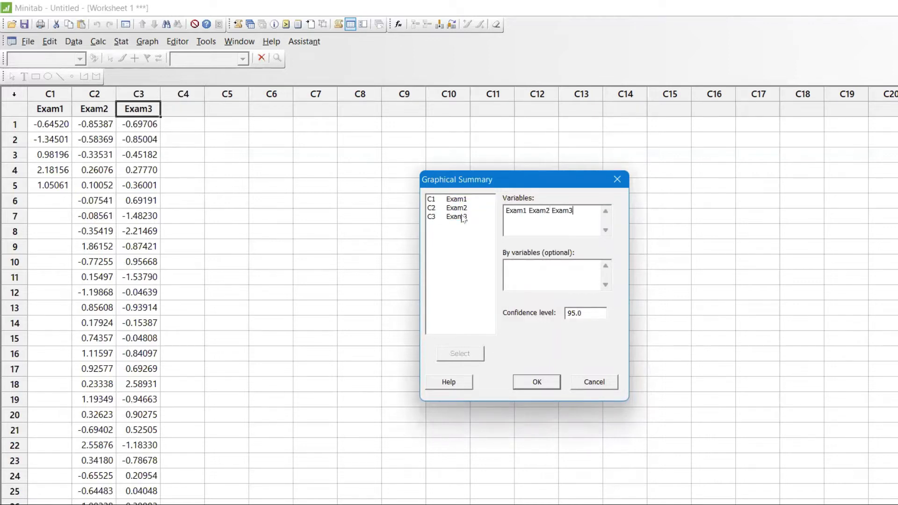
Step: Create the three graphical summary reports and uncover and shrink the Exam1 report
left_click(538, 382)
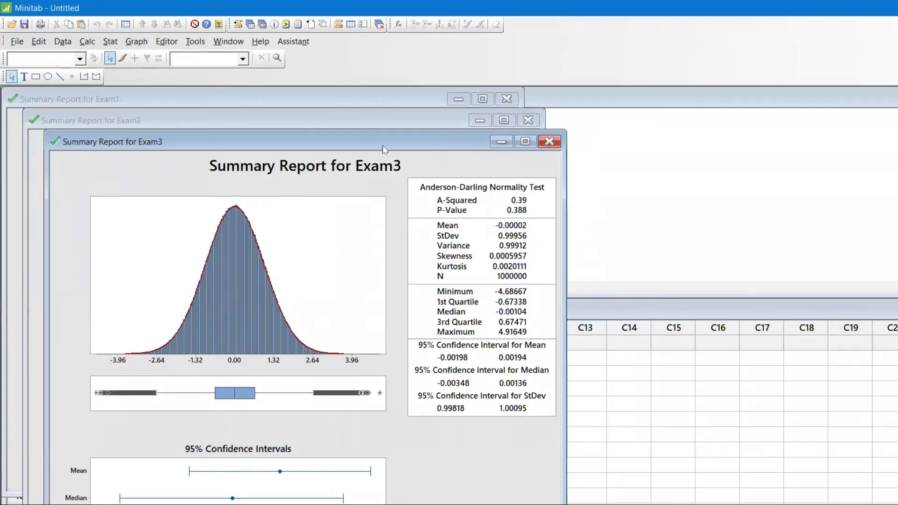
left_click_drag(383, 149, 894, 87)
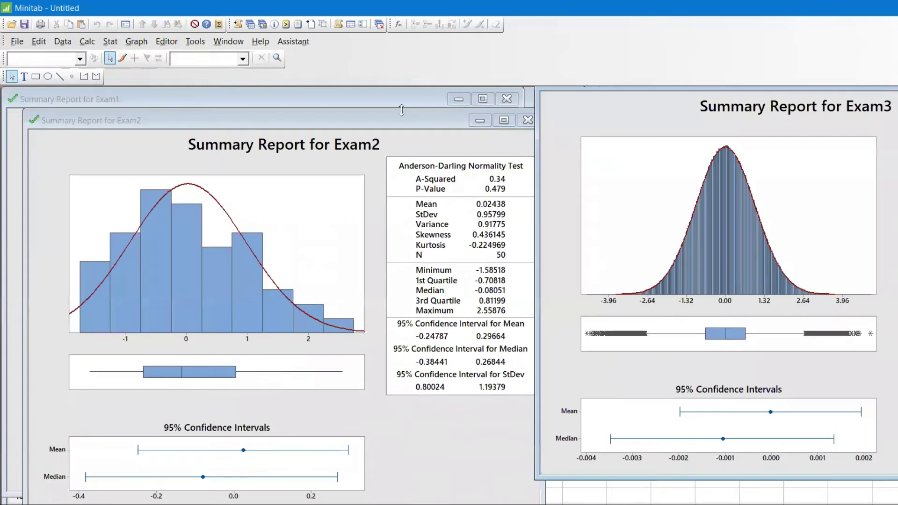
left_click(418, 134)
left_click_drag(418, 134, 842, 368)
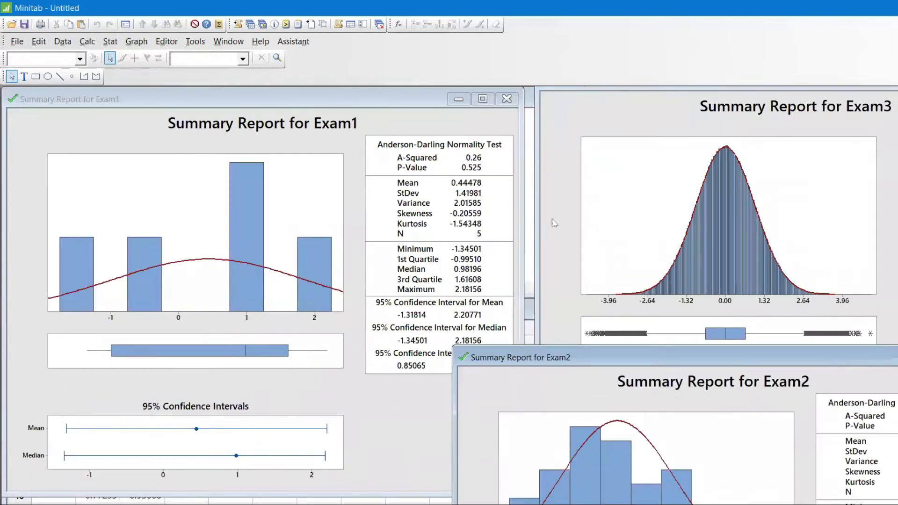
left_click_drag(354, 102, 344, 90)
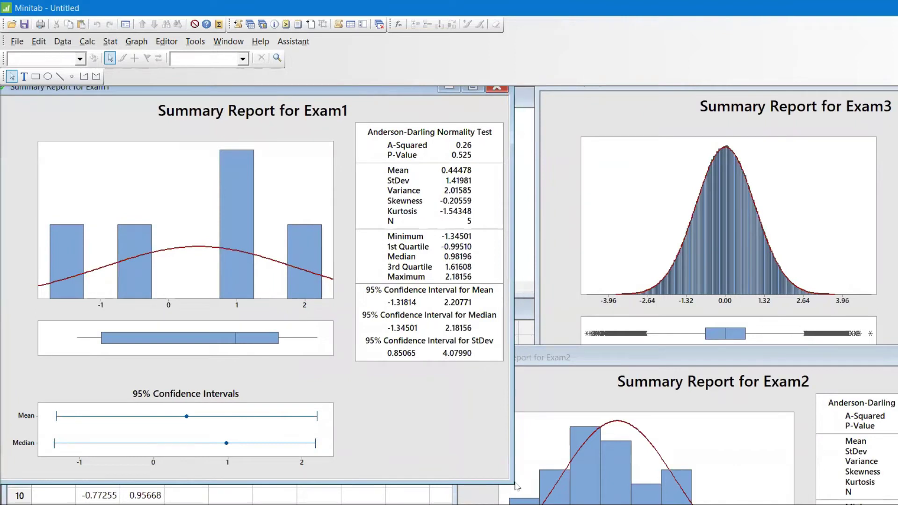
left_click_drag(511, 480, 313, 333)
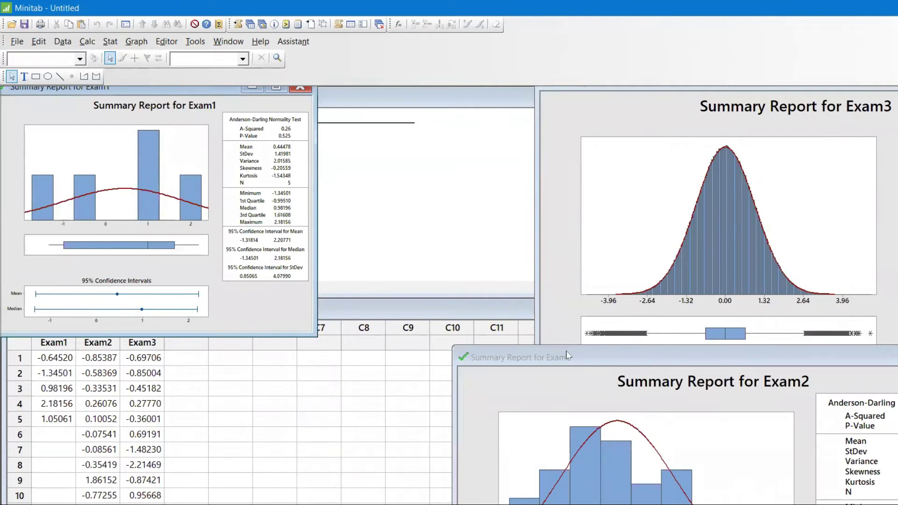
Step: Resize and reposition the Exam2 and Exam3 reports so all three are visible
left_click_drag(564, 345, 561, 403)
double_click(559, 400)
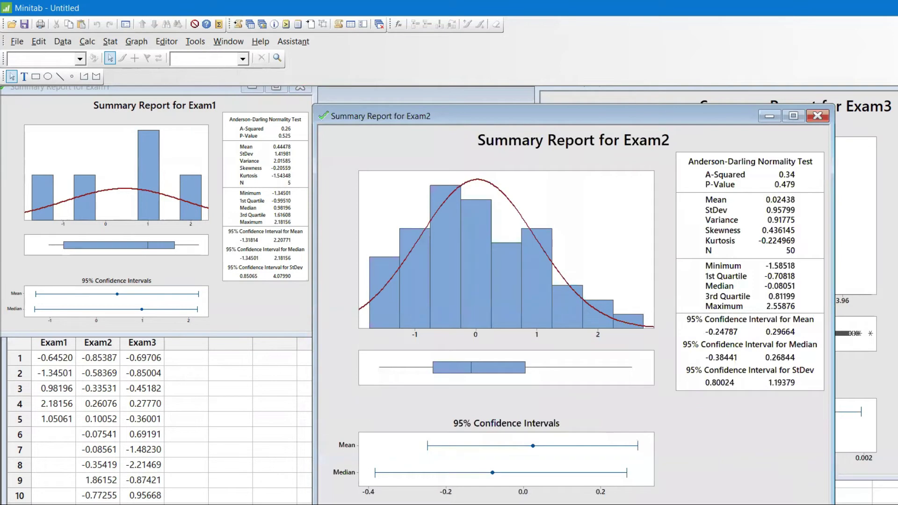
left_click_drag(834, 504, 635, 363)
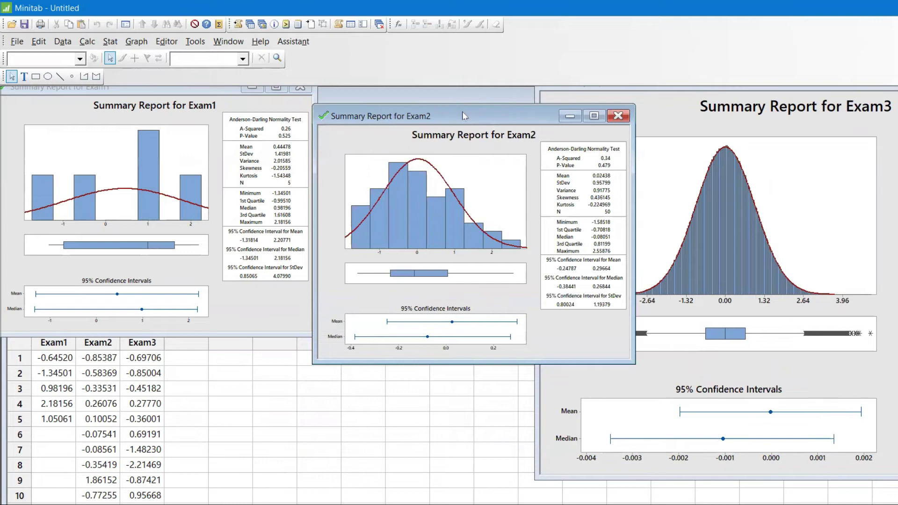
left_click_drag(464, 104, 468, 79)
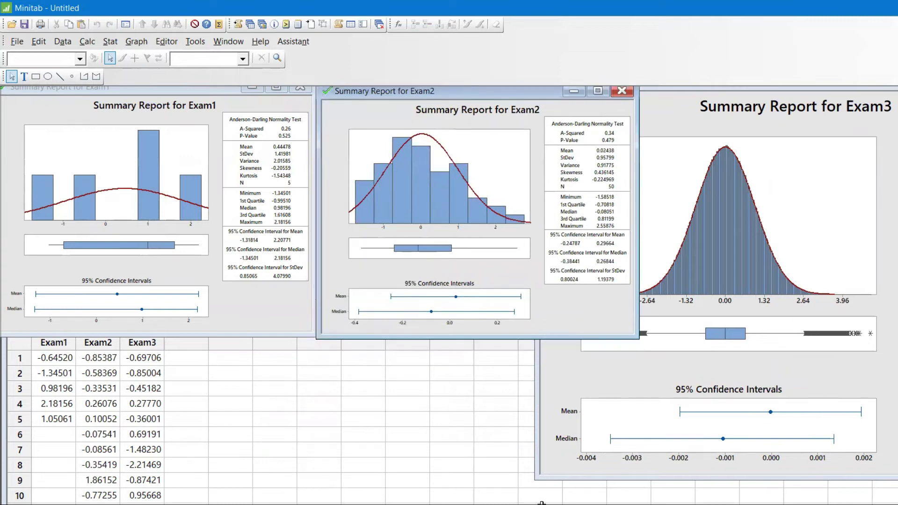
left_click(536, 476)
left_click_drag(536, 476, 682, 369)
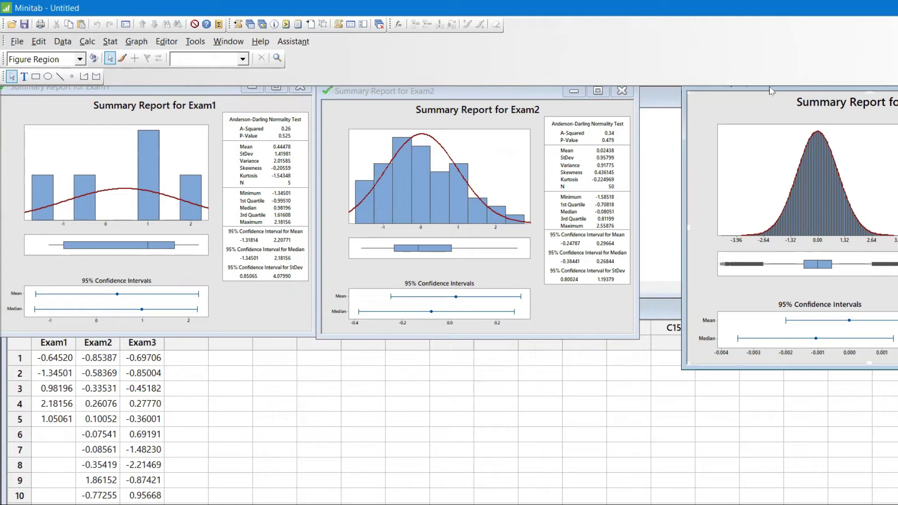
left_click_drag(771, 91, 729, 96)
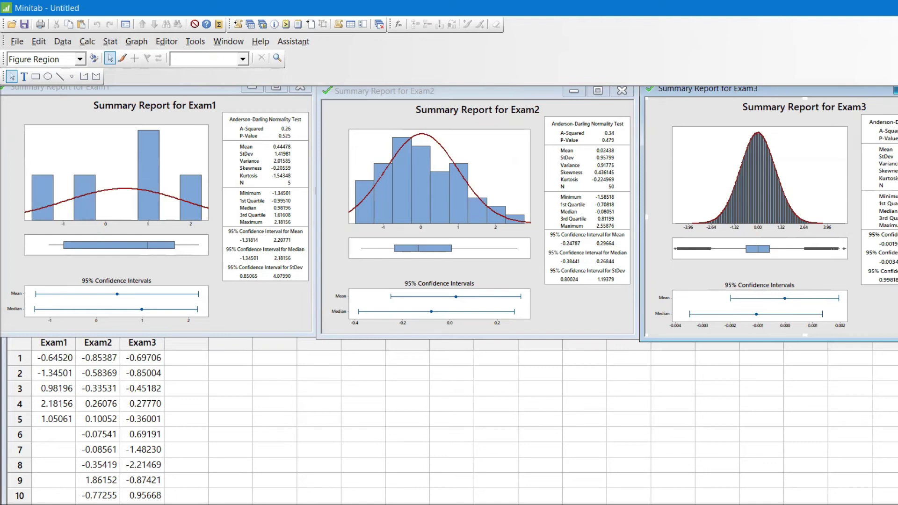
Step: Minimize the Exam3, Exam2 and Exam1 summary report windows
key("ctrl+F4")
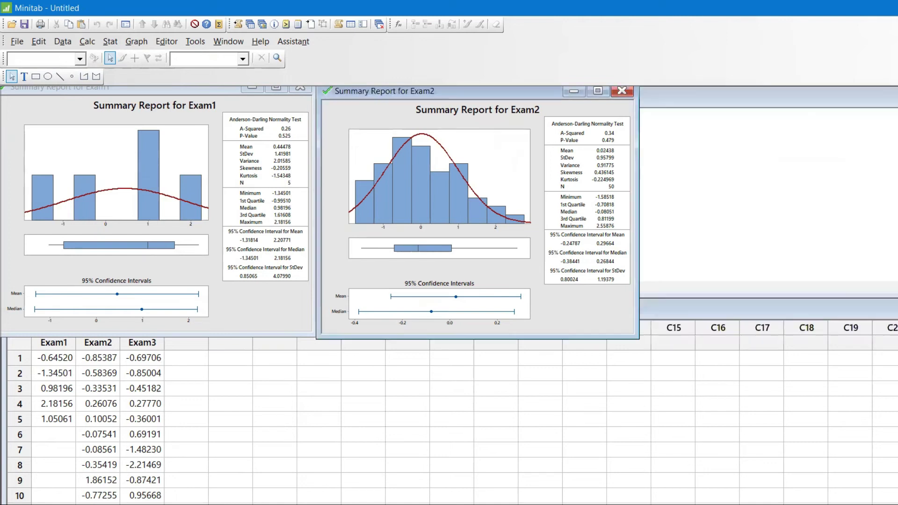
left_click(573, 90)
left_click(253, 88)
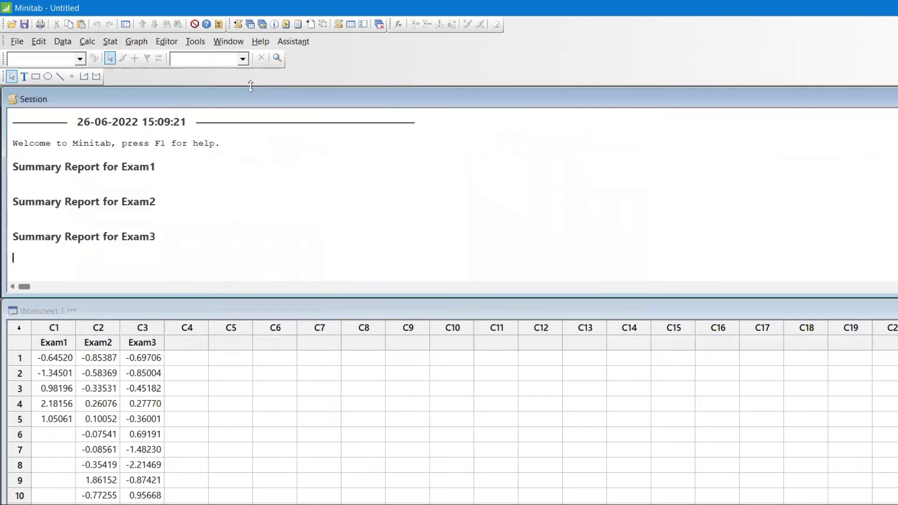
Step: Create a fitted, grouped histogram overlaying Exam1 and Exam2 with normal curves
left_click(136, 42)
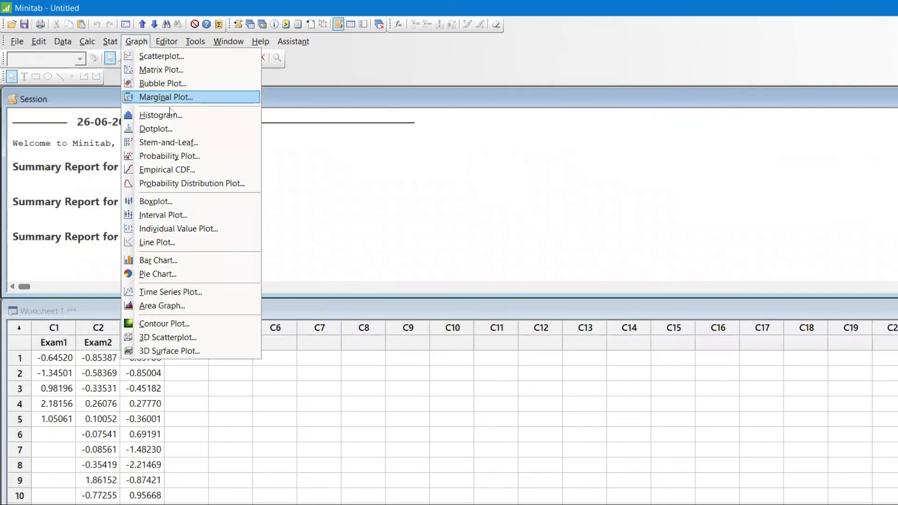
left_click(174, 123)
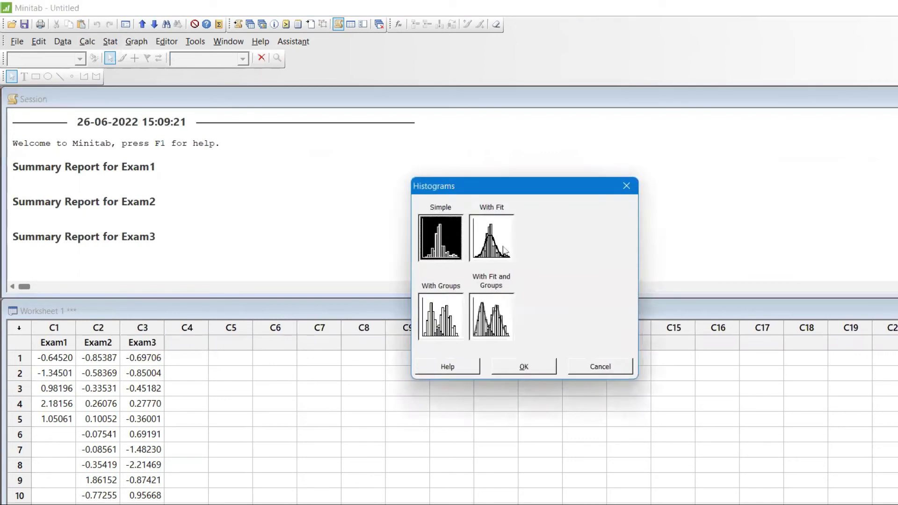
left_click(504, 248)
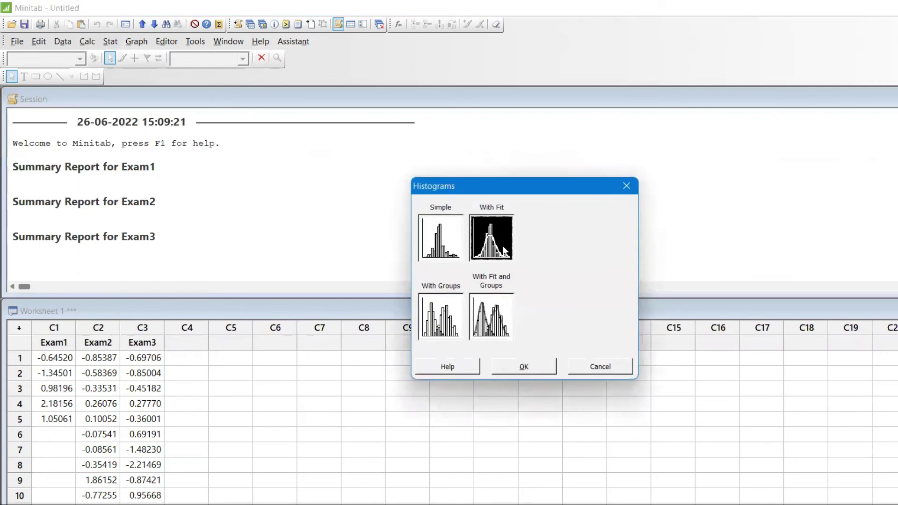
left_click(481, 313)
left_click(523, 366)
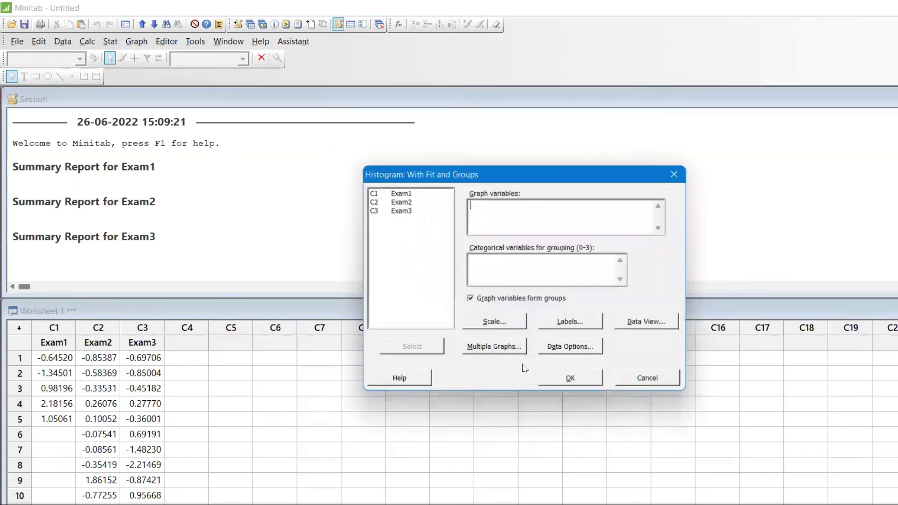
double_click(406, 195)
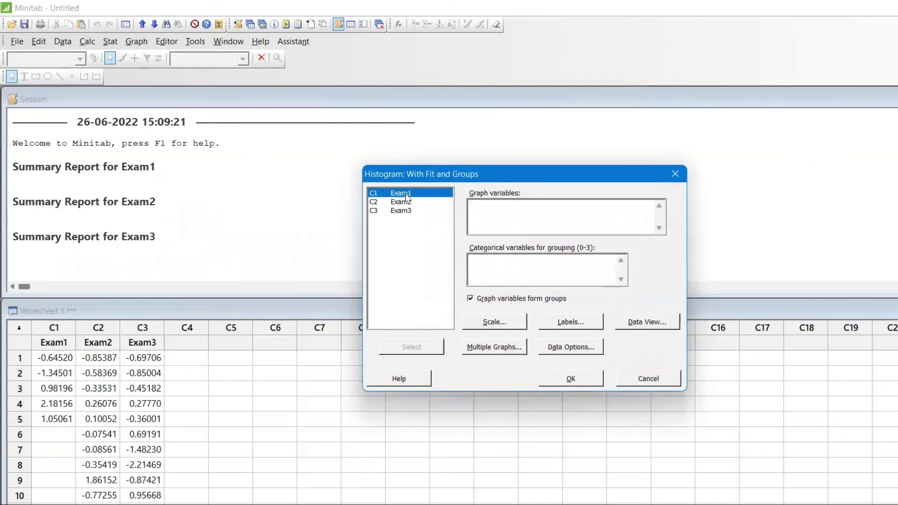
double_click(407, 202)
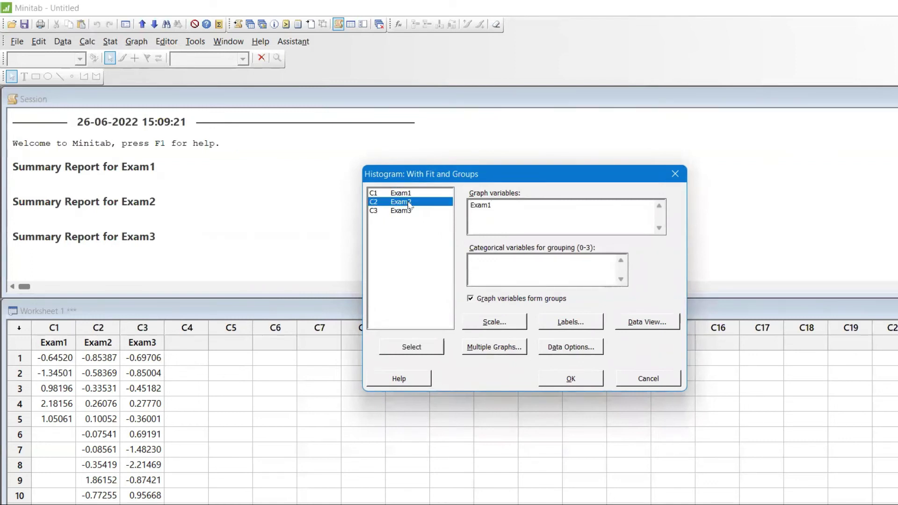
left_click(556, 377)
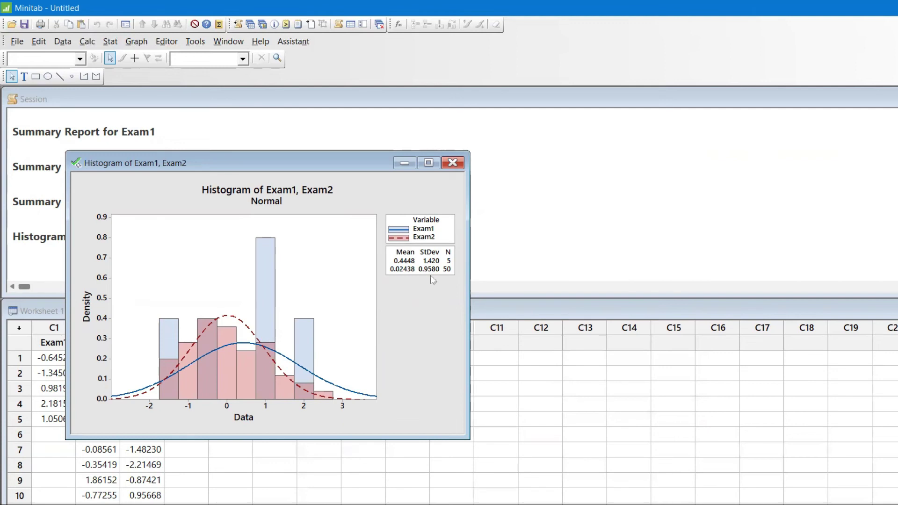
Step: Create a histogram with a normal fit for Exam3 (mean -0.00002018, StDev 0.9996)
left_click(137, 43)
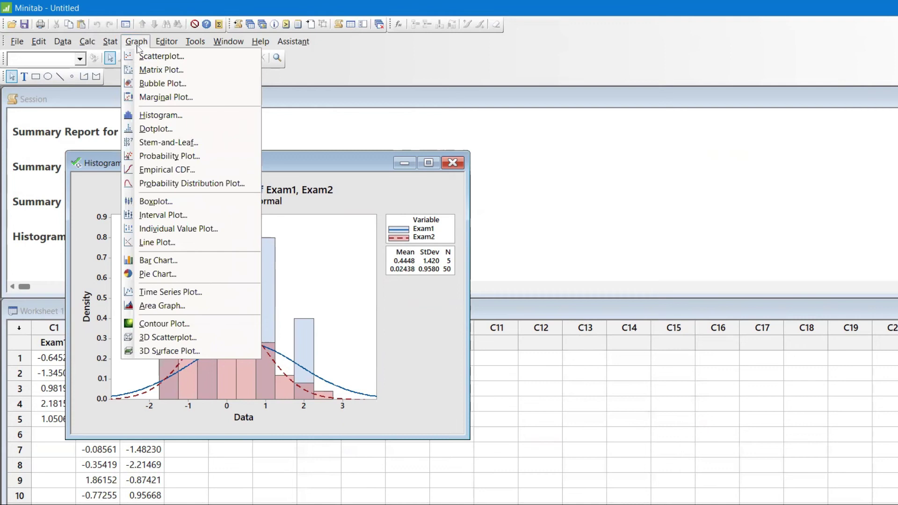
left_click(164, 118)
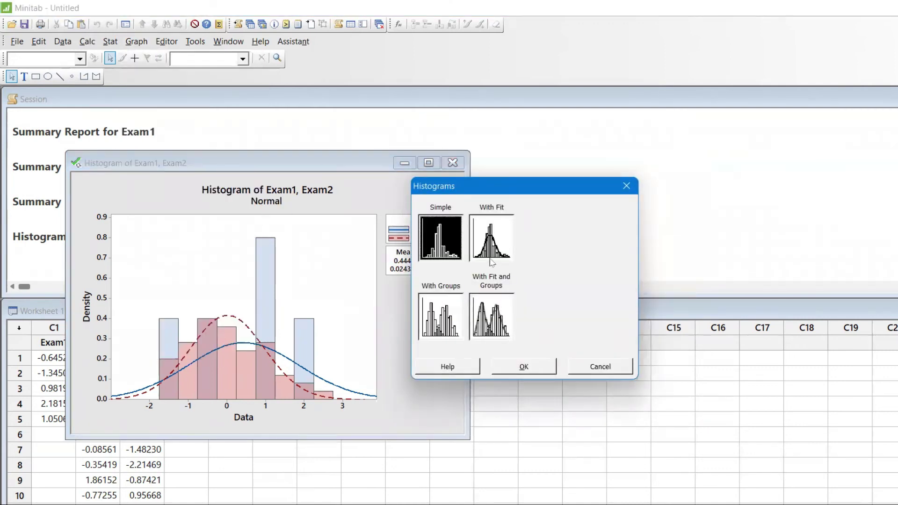
left_click(491, 238)
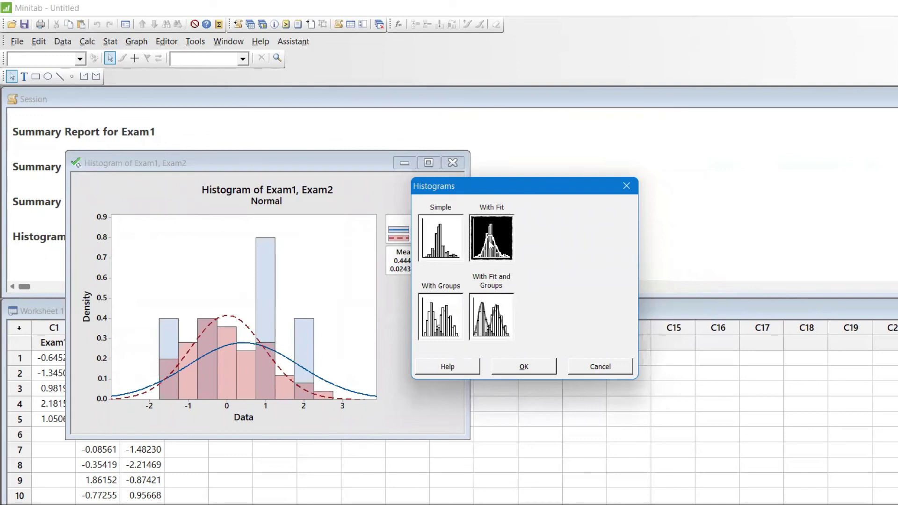
left_click(524, 367)
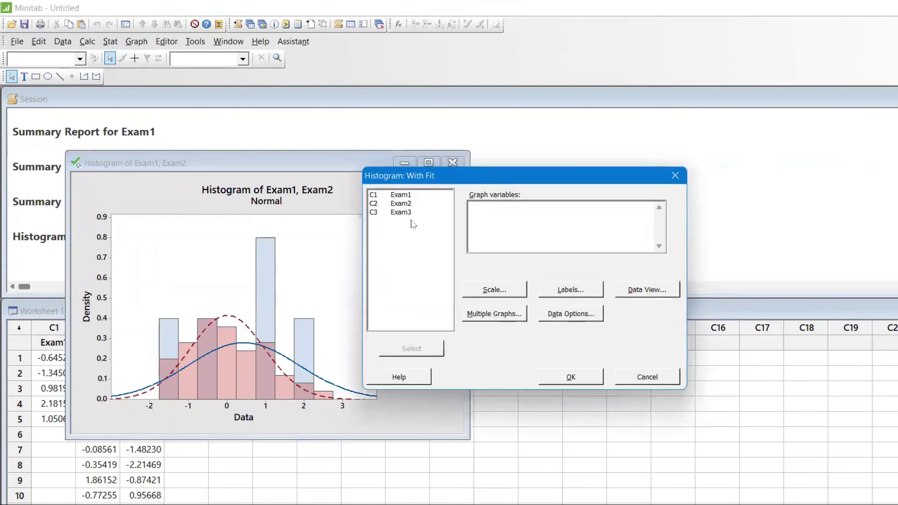
double_click(403, 212)
left_click(564, 380)
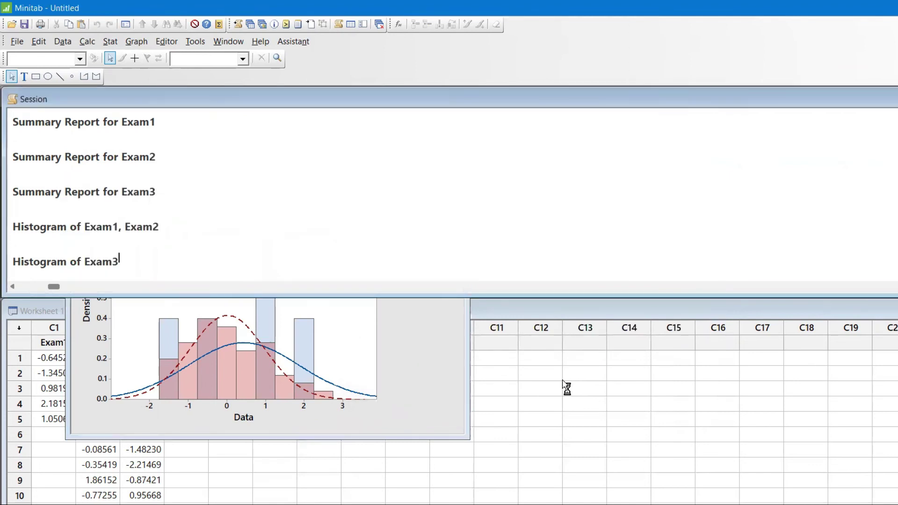
key("ctrl+m")
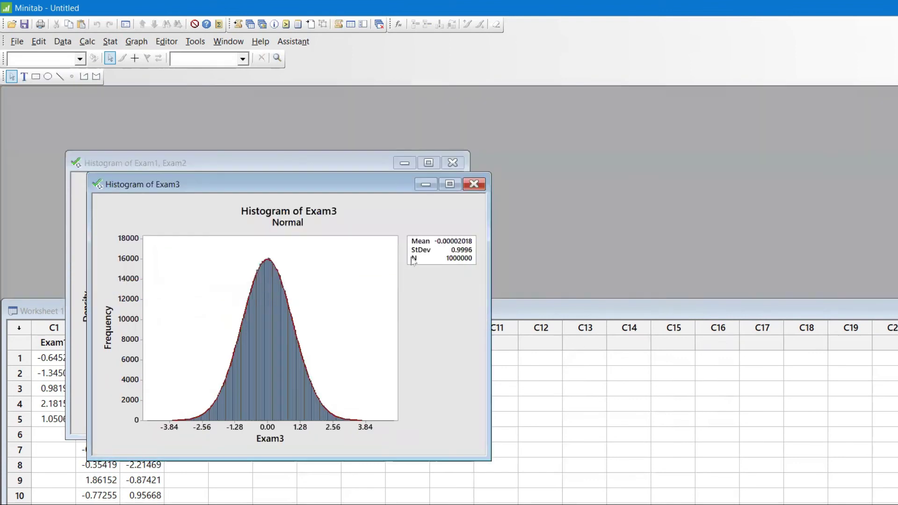
Step: Move the Exam3 histogram window beside the Exam1 and Exam2 histogram
left_click_drag(341, 186, 350, 180)
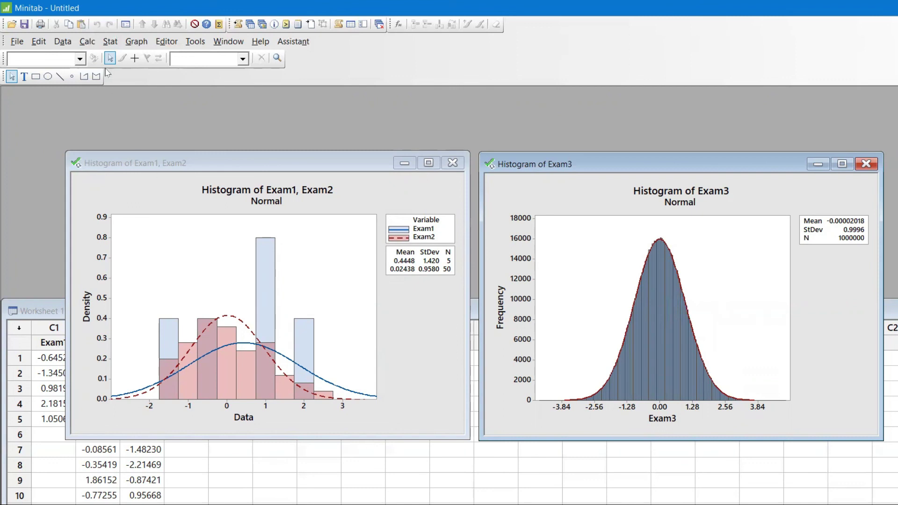
Step: Generate 100 rows of random normal data stored in column C4
left_click(87, 45)
mouse_move(125, 176)
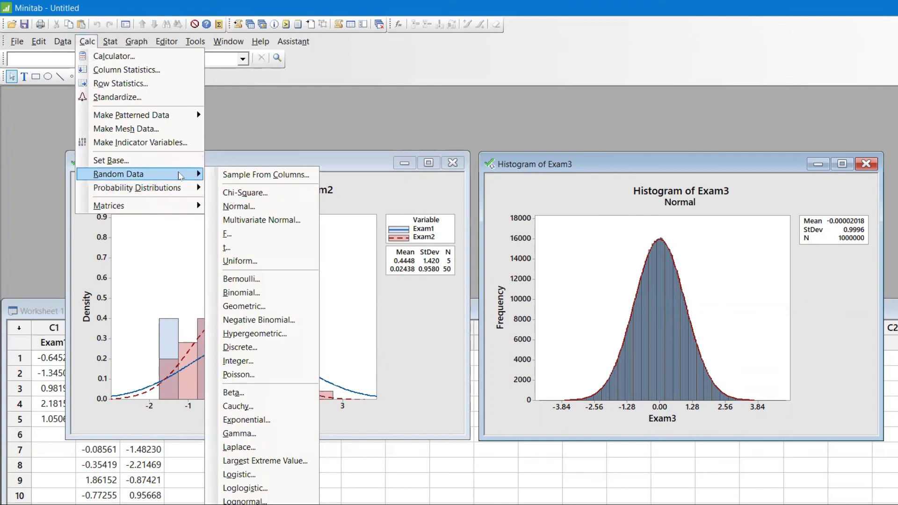
left_click(233, 207)
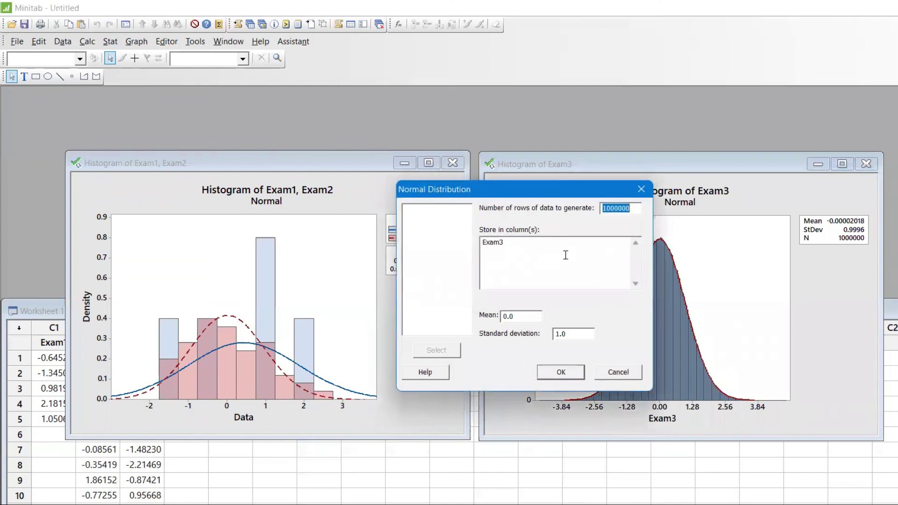
key("BackSpace")
type("100")
left_click(595, 251)
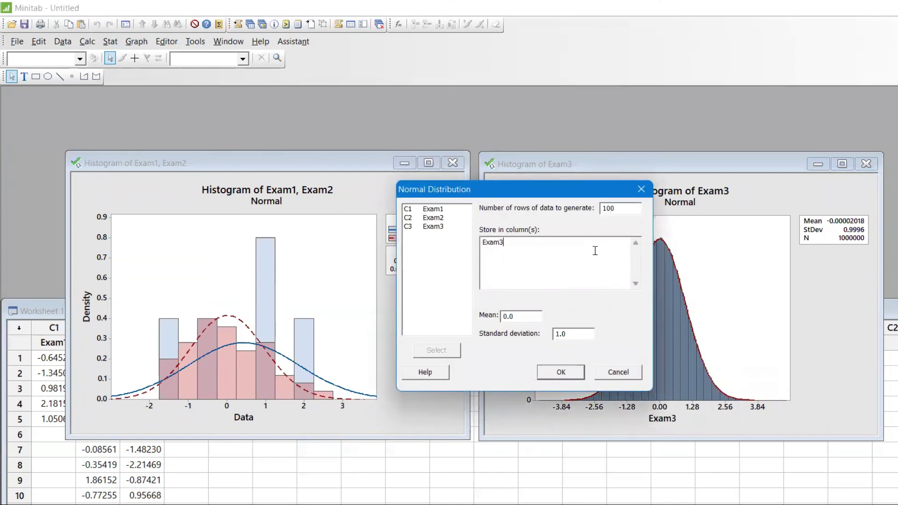
key("BackSpace")
key("BackSpace")
key("BackSpace")
key("BackSpace")
key("BackSpace")
type("c4")
left_click(560, 373)
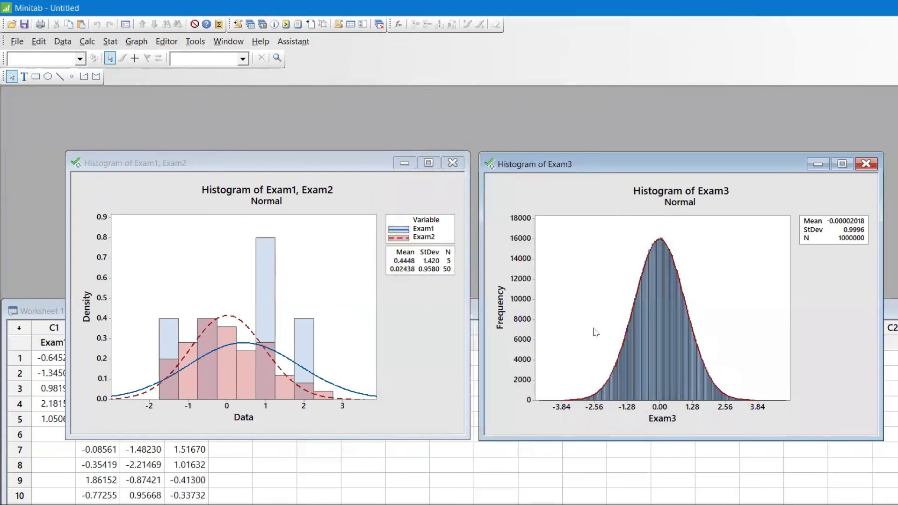
Step: Minimize the Exam3 and Exam1/Exam2 histograms and maximize the worksheet
left_click(813, 165)
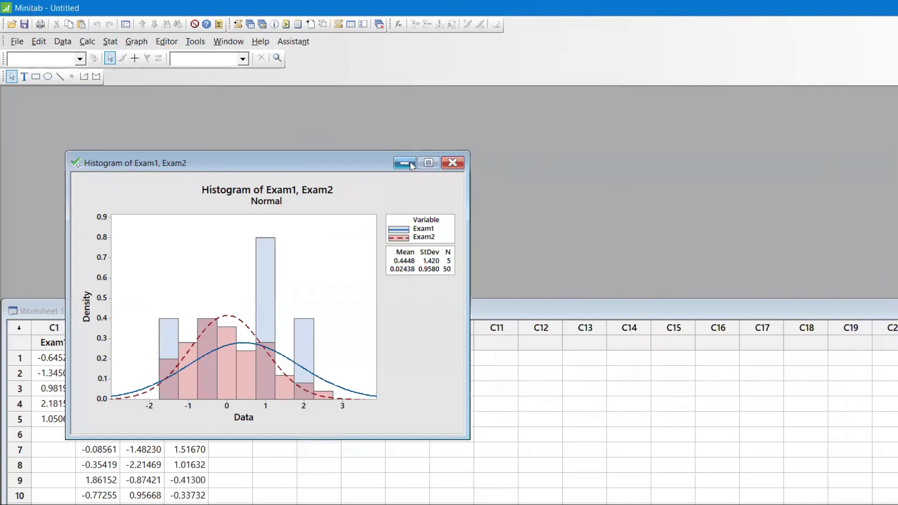
left_click(406, 163)
double_click(357, 311)
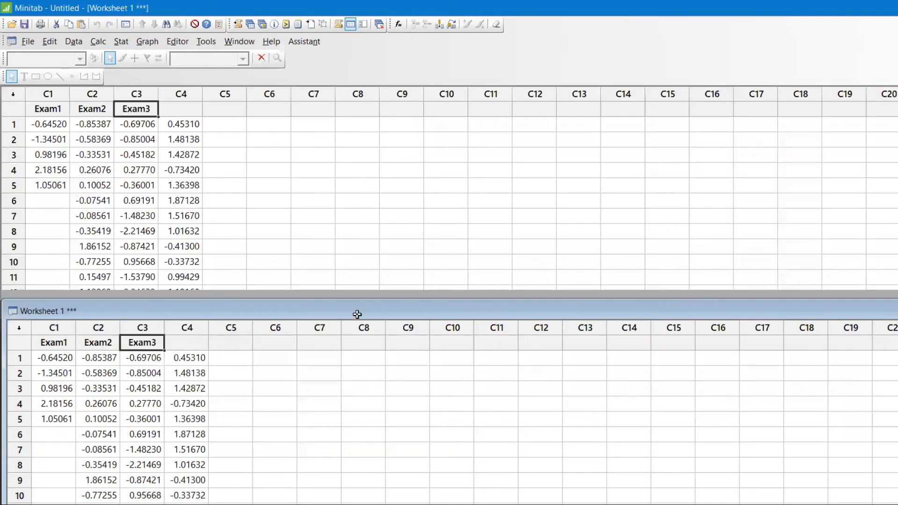